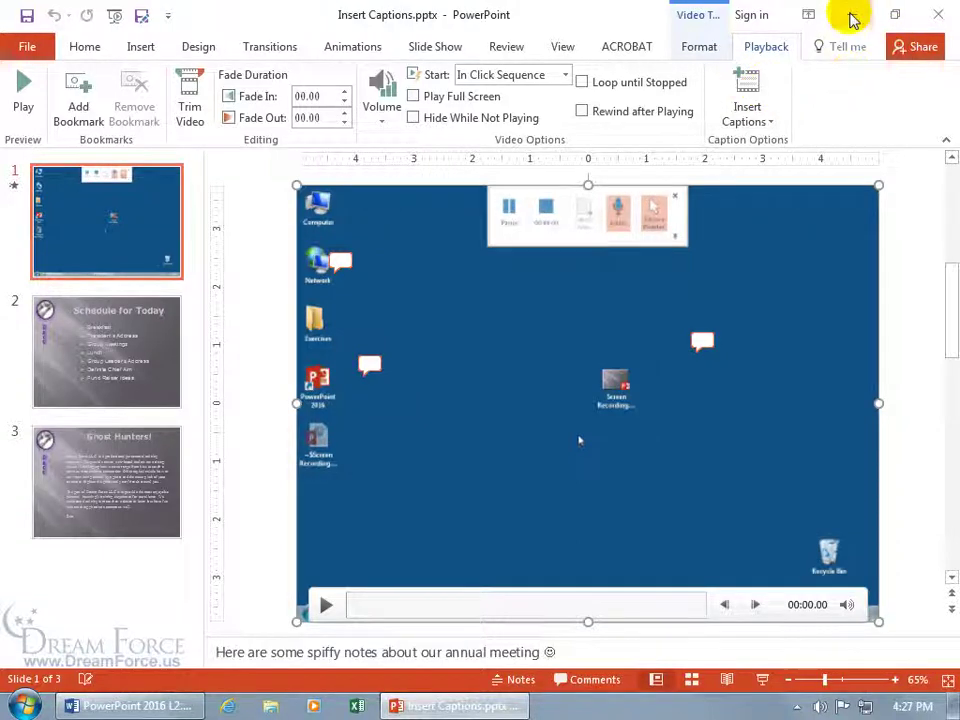
Minimize the Insert Captions presentation to reveal the desktop with the caption files.
click(850, 15)
Check the details of Insert Captions.vtt on the desktop and bring up the Start menu.
click(542, 339)
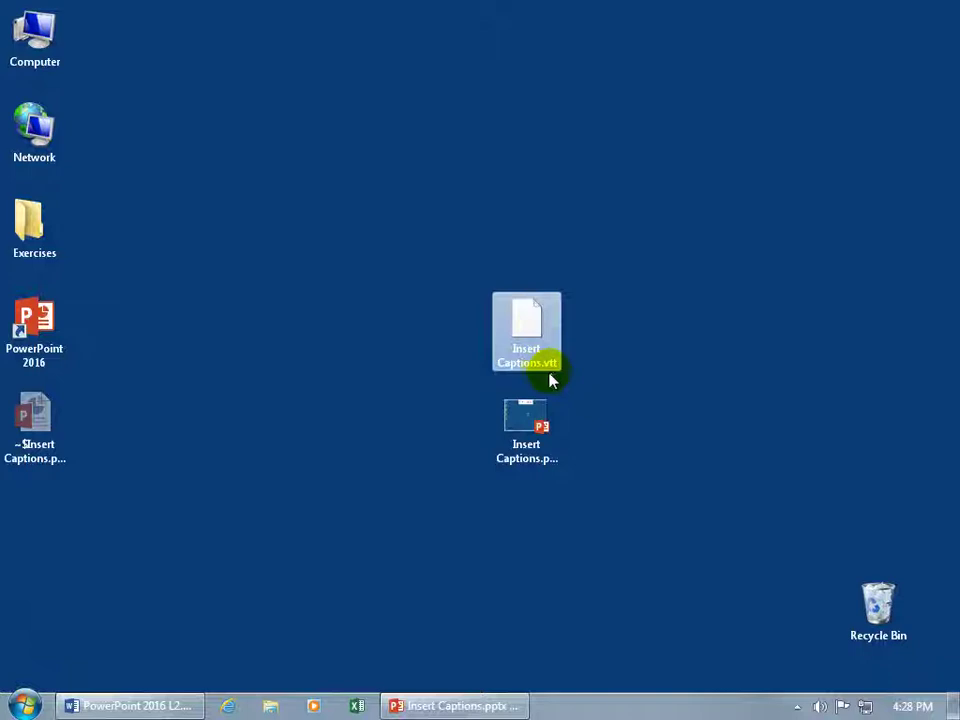
mouse_move(543, 374)
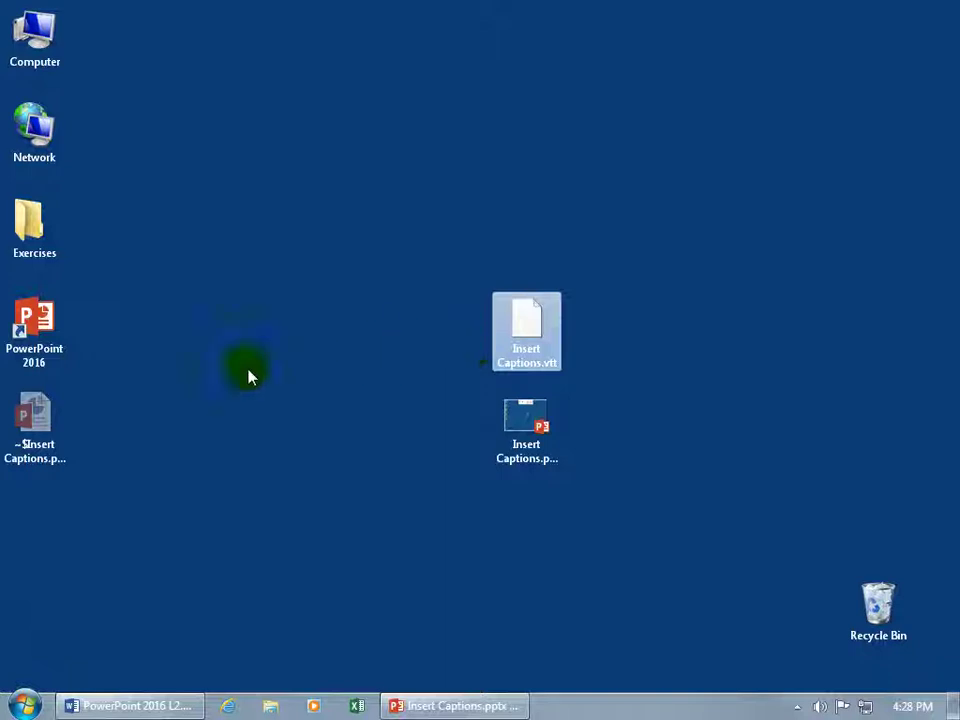
click(22, 704)
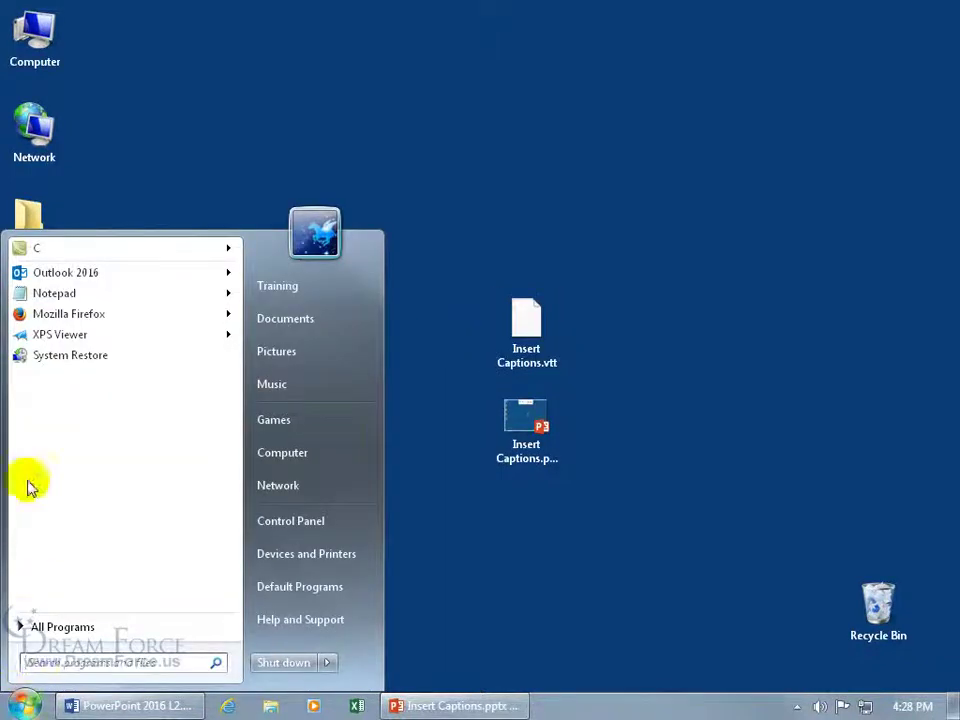
Open Insert Captions.vtt in Notepad, showing its WEBVTT header and two timed captions.
click(60, 293)
drag(124, 150, 242, 144)
drag(531, 321, 360, 321)
drag(277, 138, 636, 6)
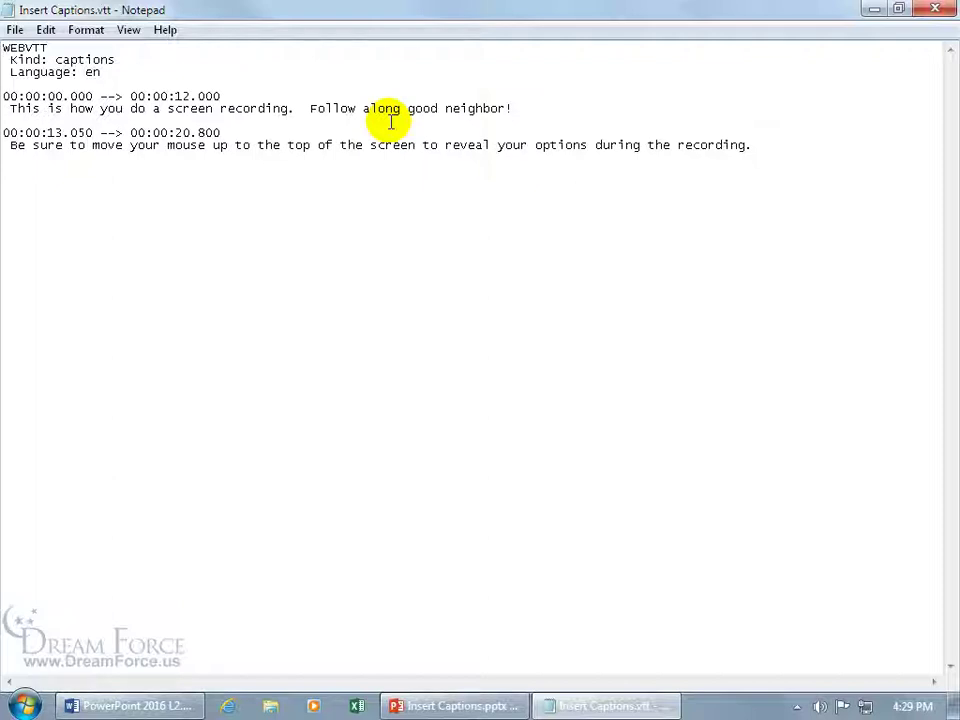
Close Notepad and restore the Insert Captions presentation from the taskbar.
click(937, 12)
click(545, 316)
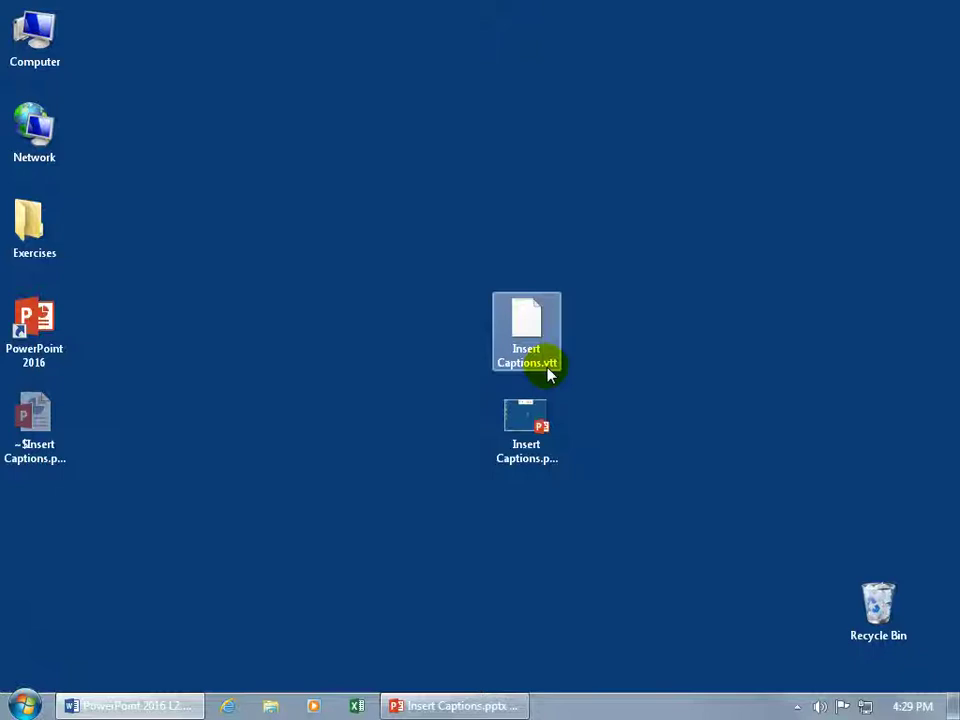
click(454, 706)
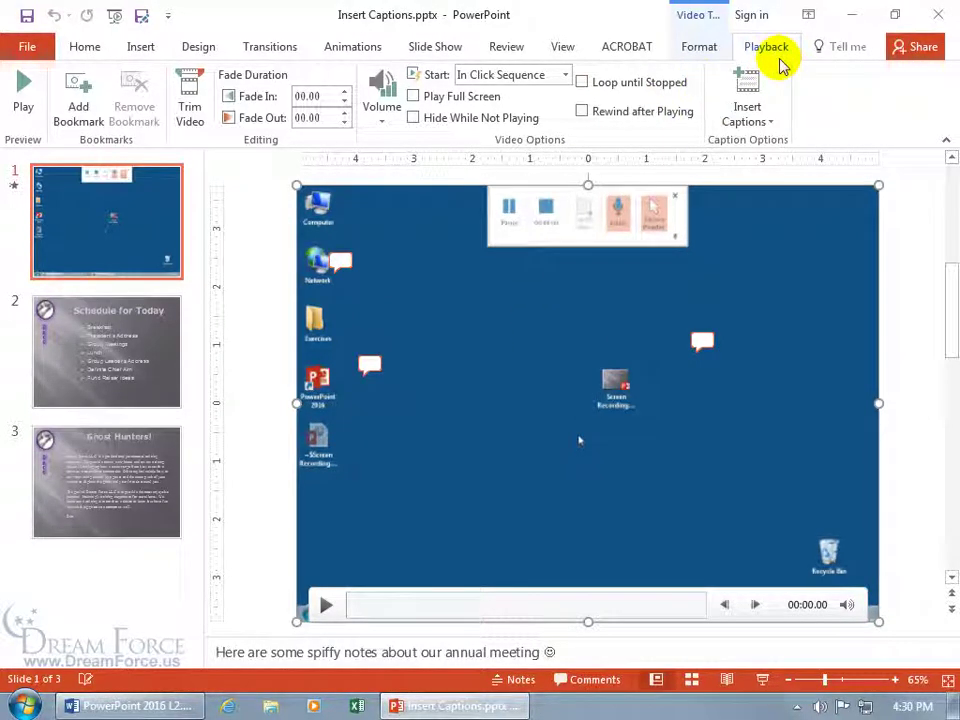
Insert Insert Captions.vtt as the caption file for the slide 1 video.
click(762, 122)
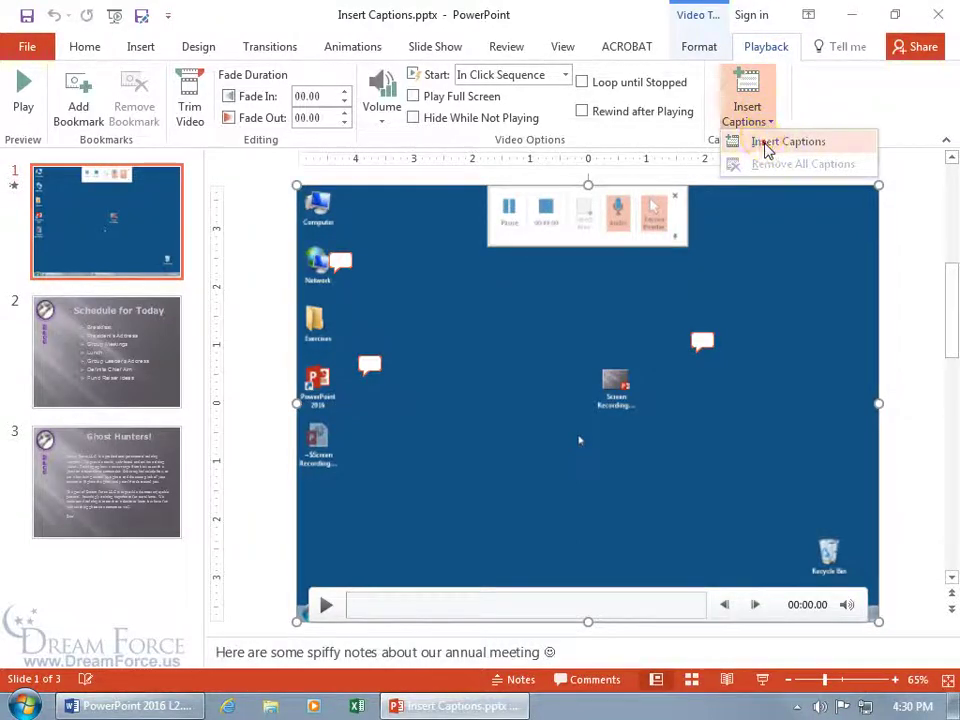
click(766, 145)
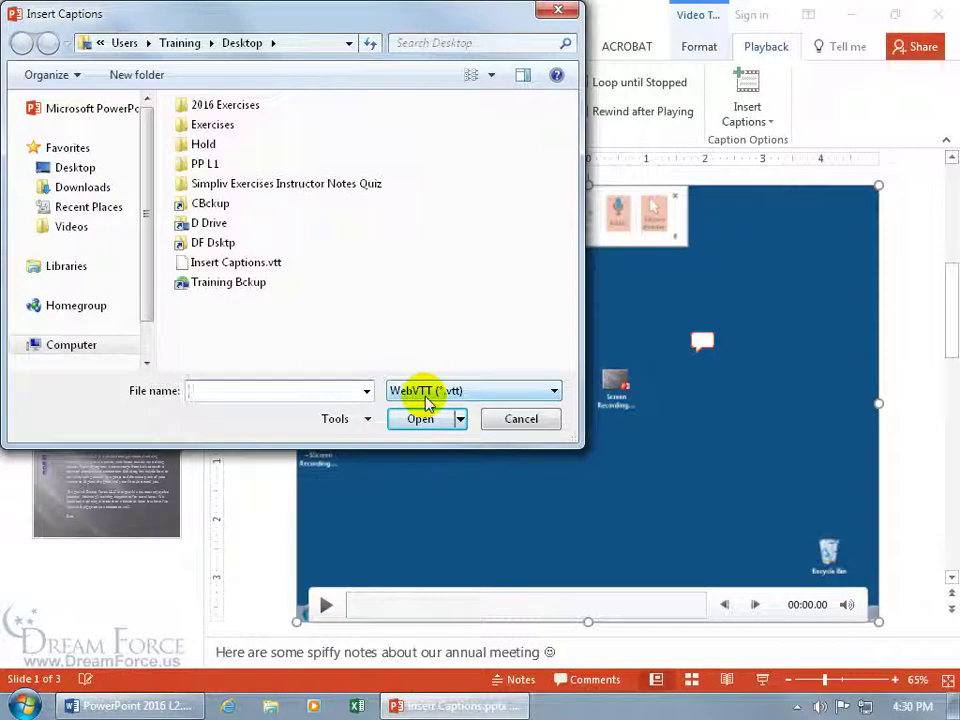
double_click(257, 262)
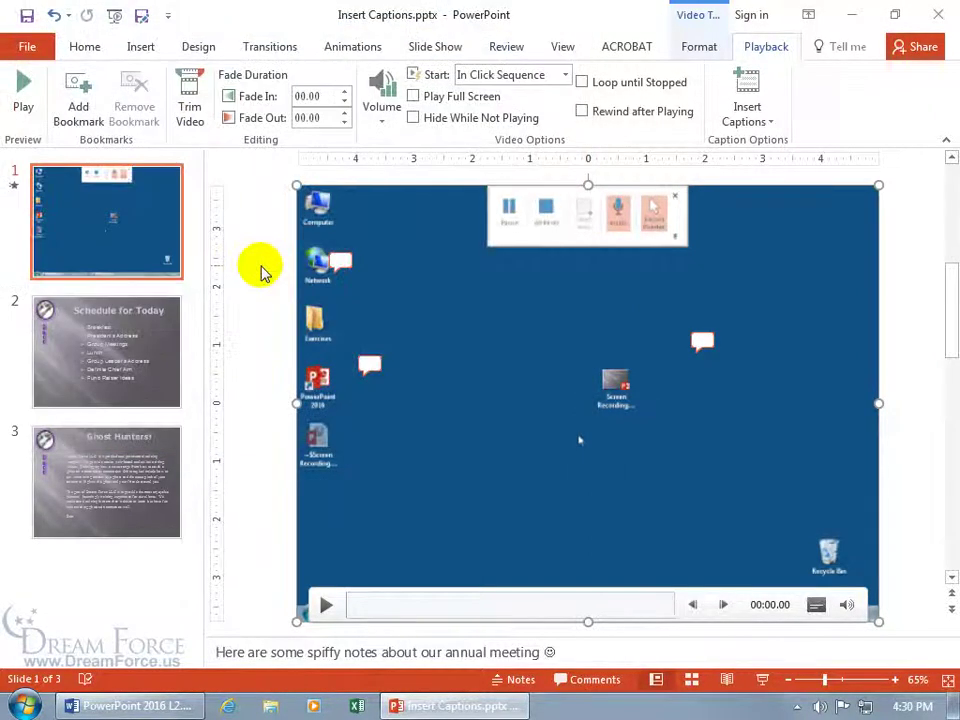
click(489, 366)
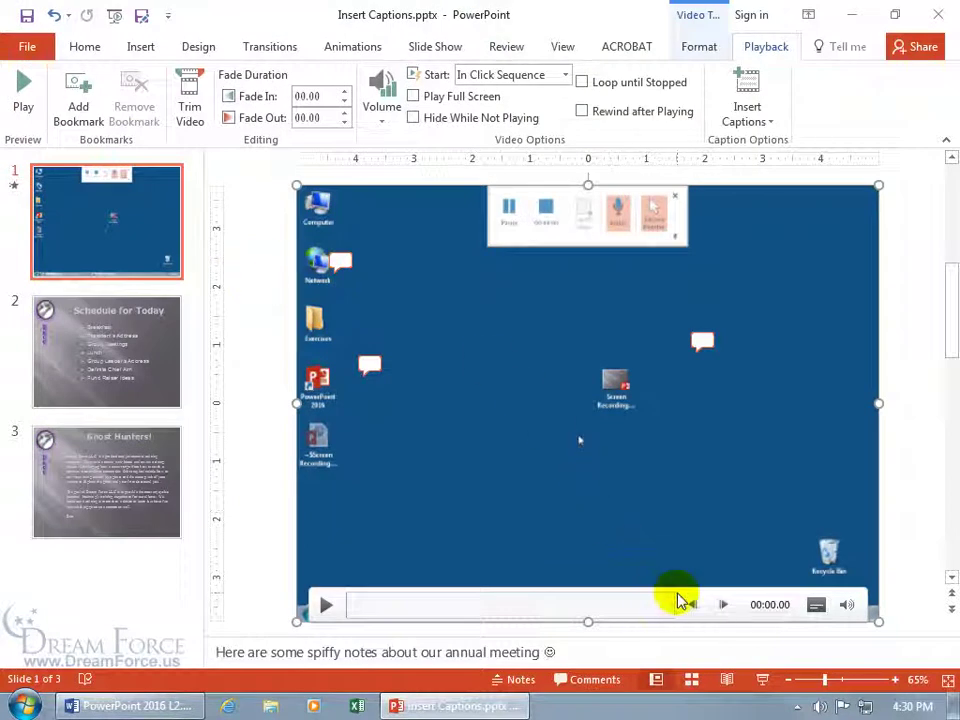
Switch the video's subtitles off, then select the Insert Captions subtitle track.
click(816, 612)
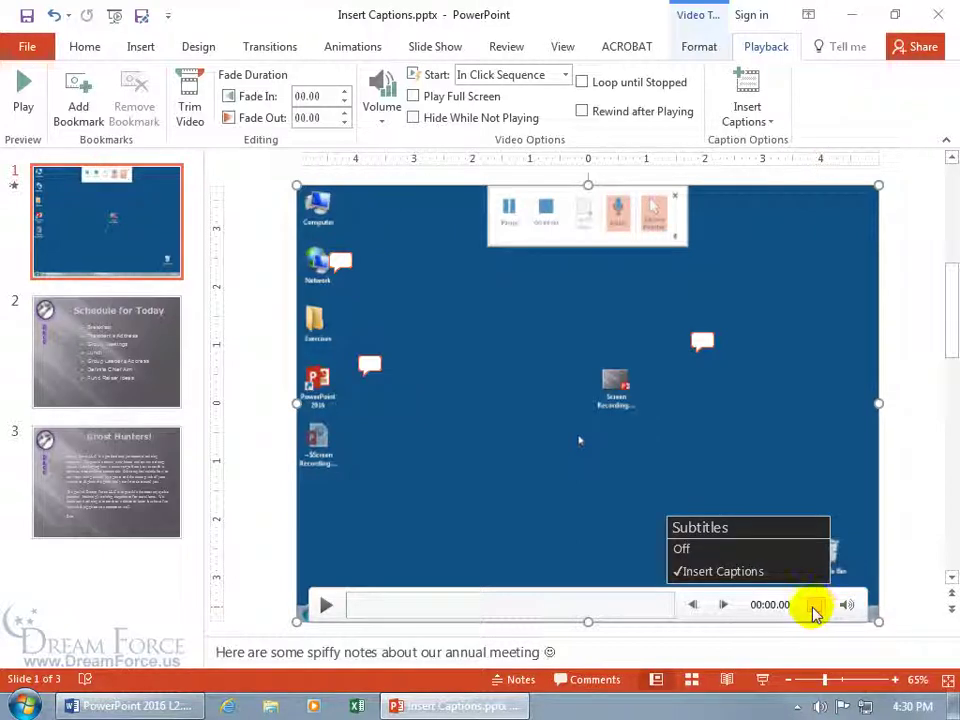
click(688, 572)
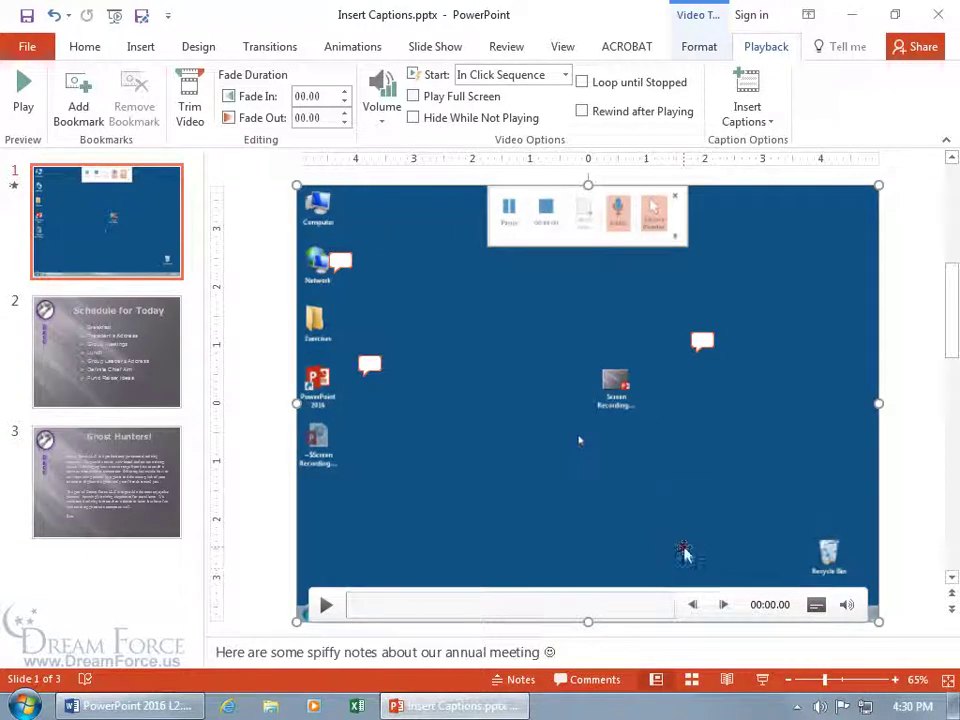
click(816, 605)
click(700, 573)
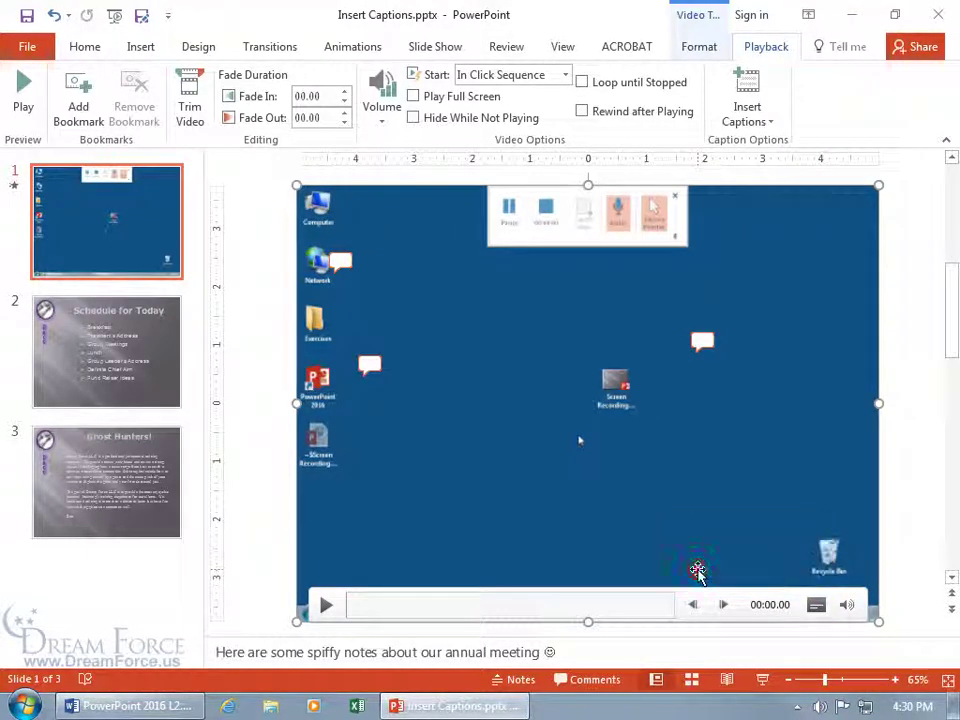
Play the slide 1 video in Slide Show to confirm the captions appear.
click(762, 680)
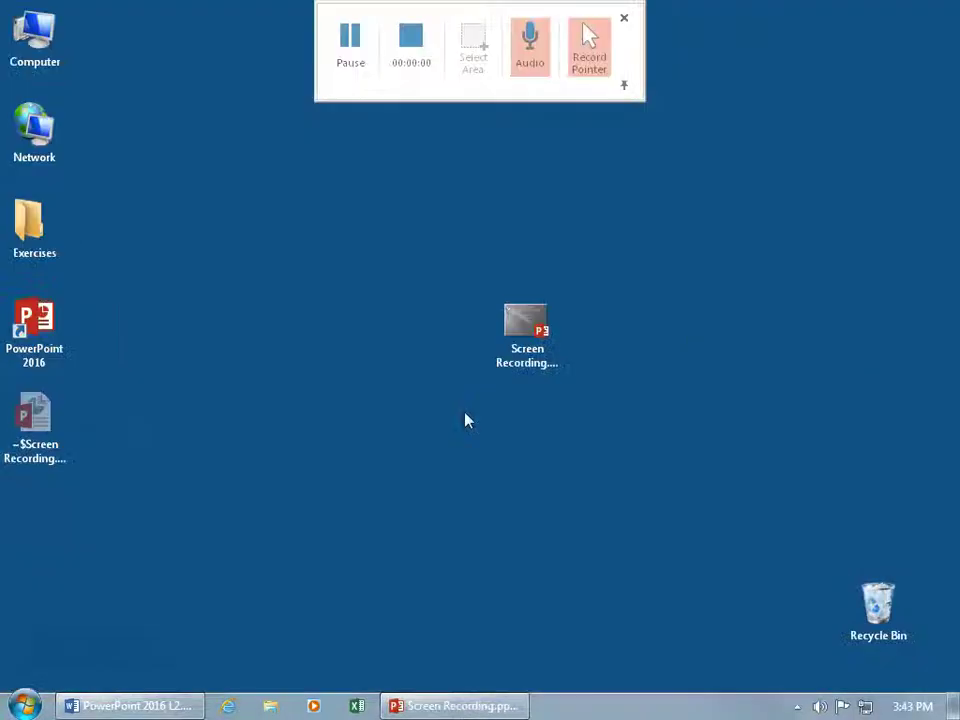
mouse_move(497, 454)
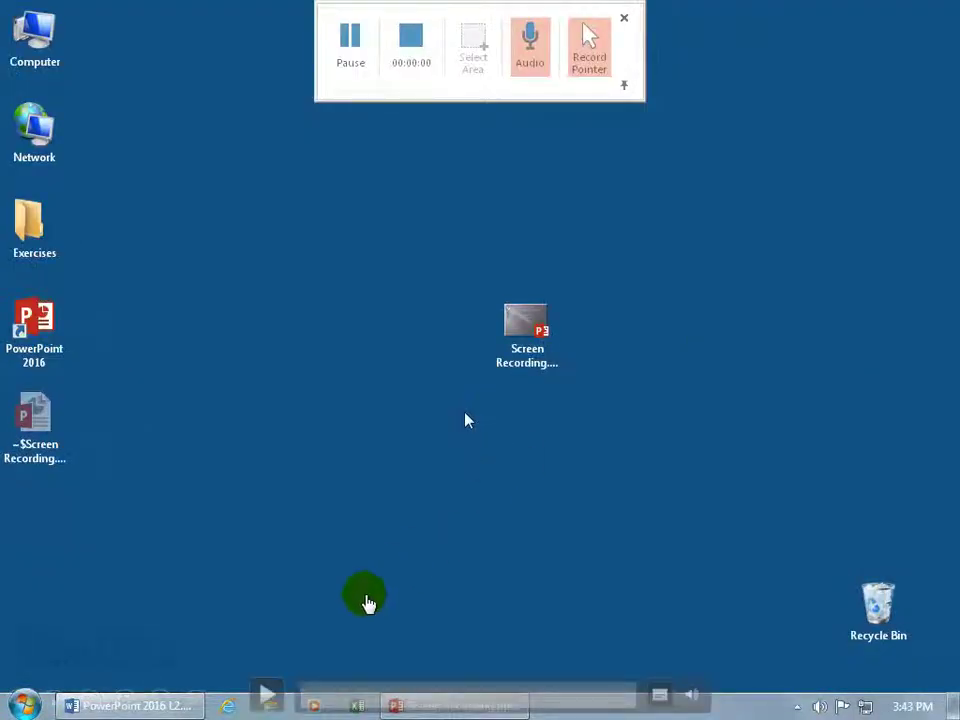
click(268, 690)
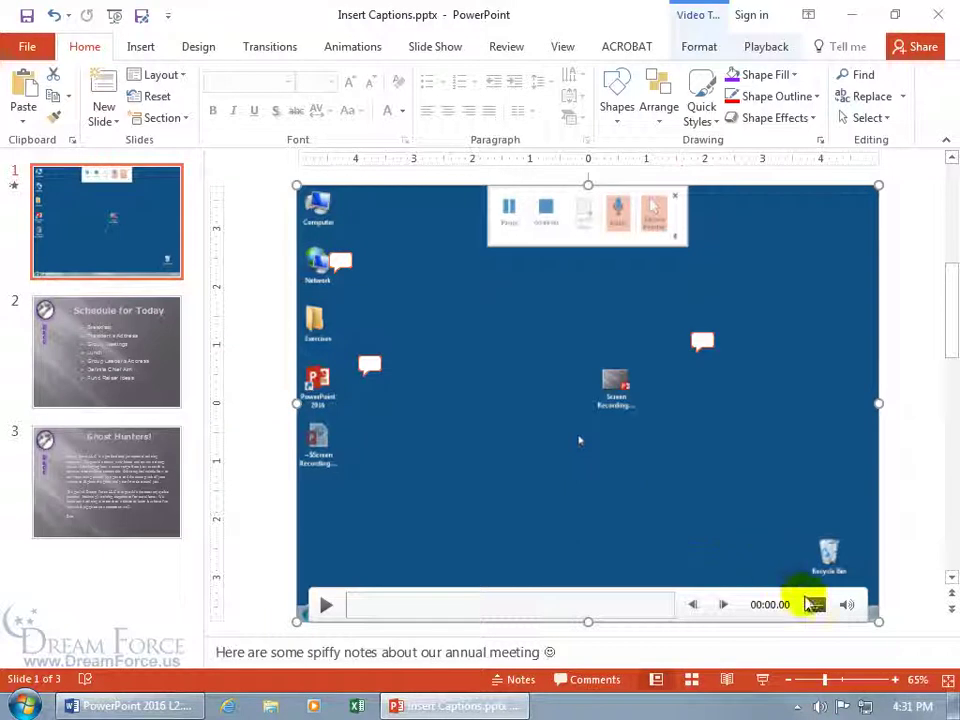
Toggle the Insert Captions subtitles off and on during playback, then pause the video.
click(816, 604)
click(746, 552)
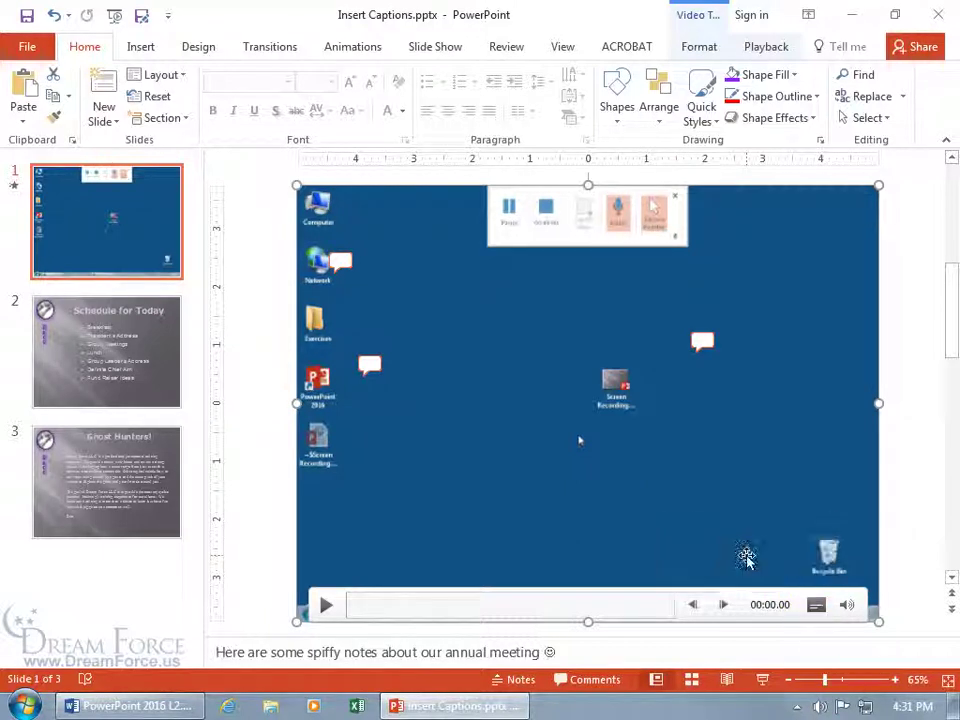
click(323, 604)
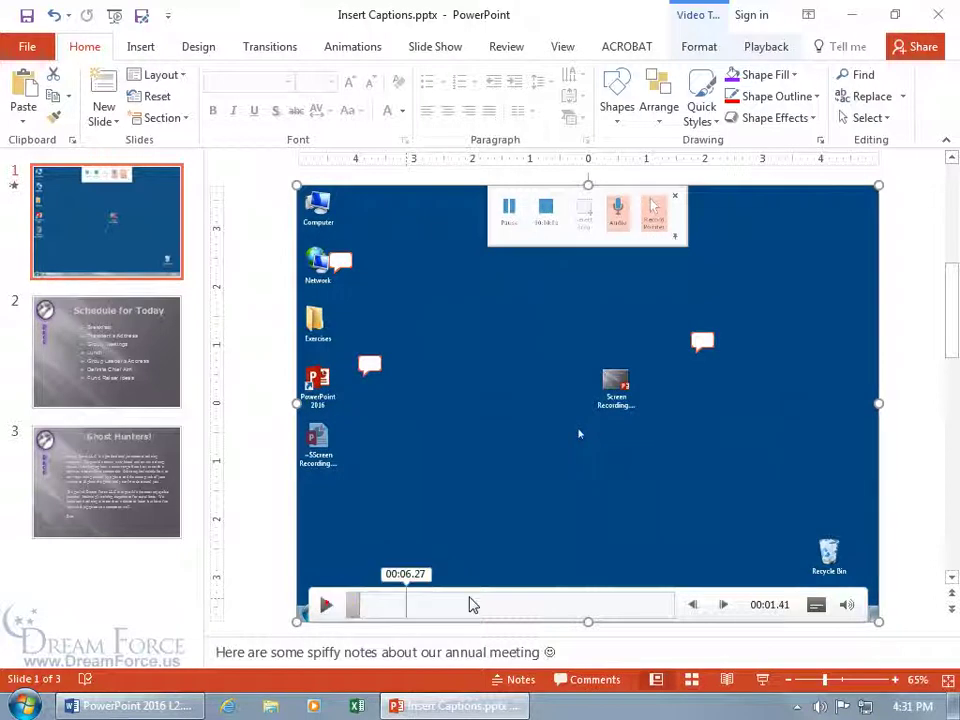
click(815, 604)
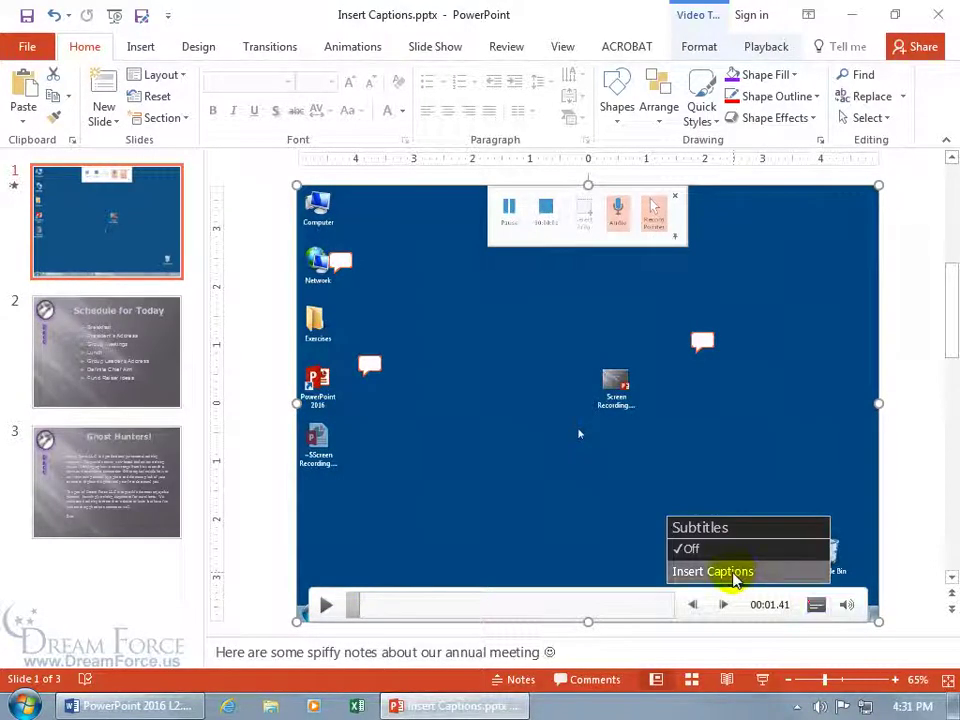
click(736, 571)
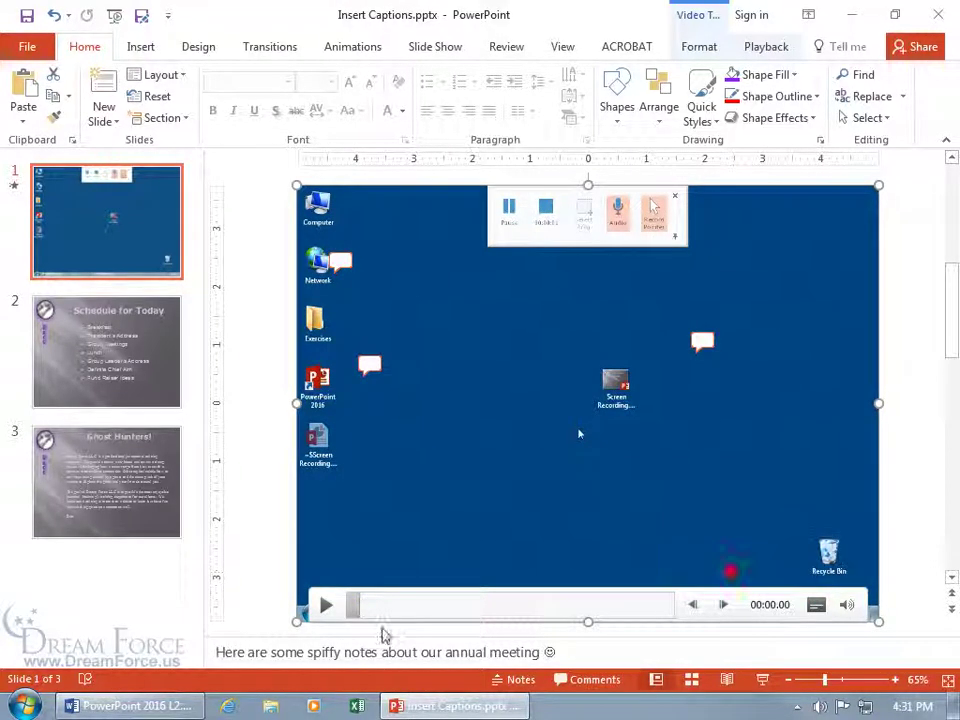
click(326, 605)
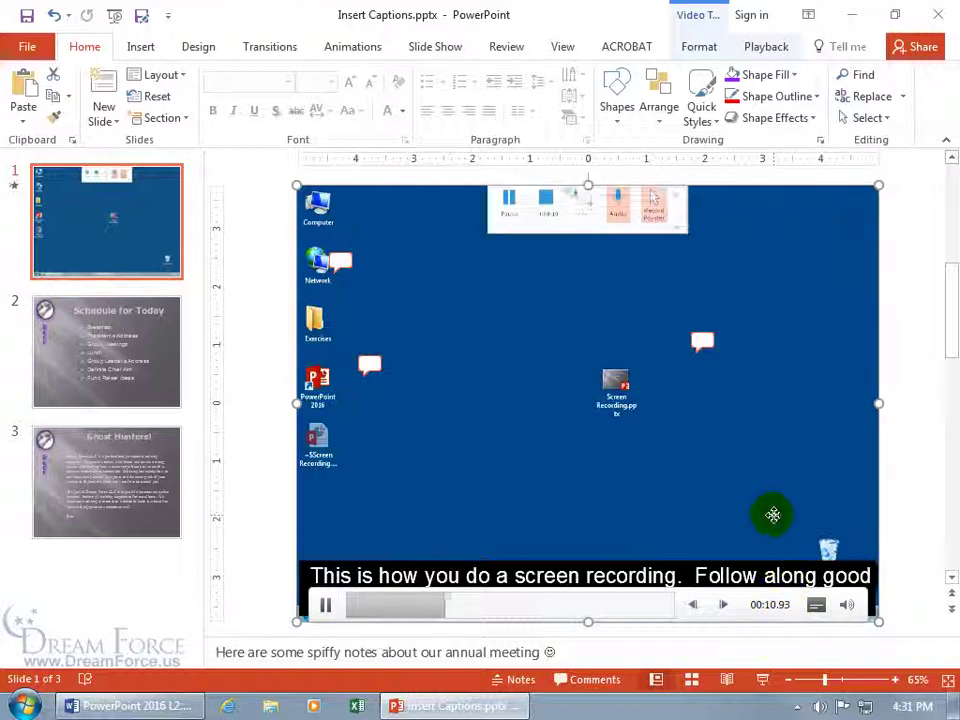
click(816, 605)
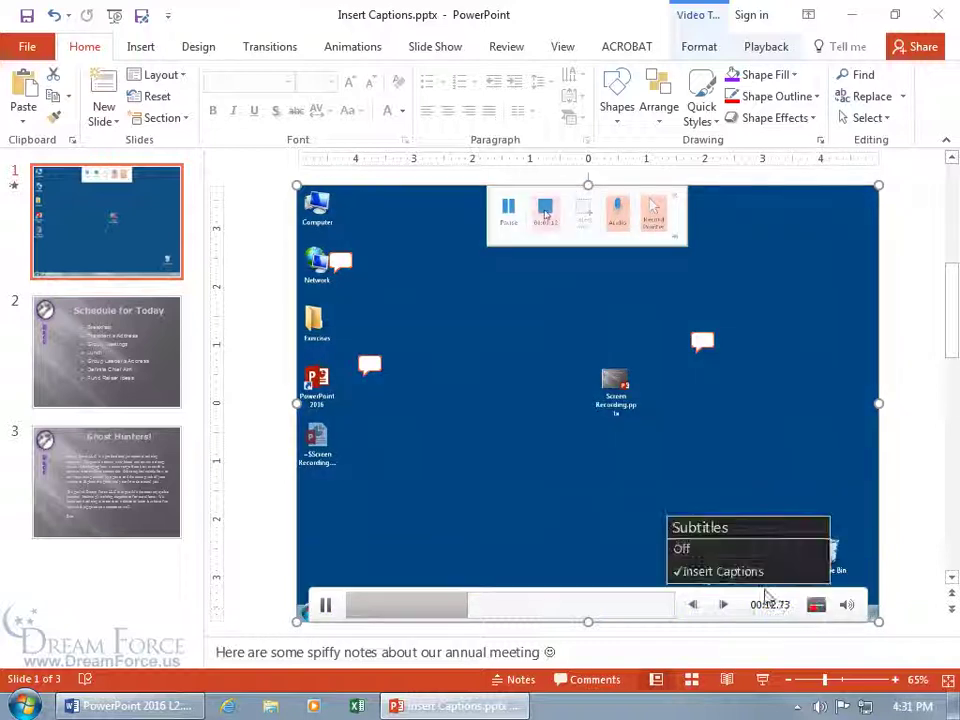
click(690, 550)
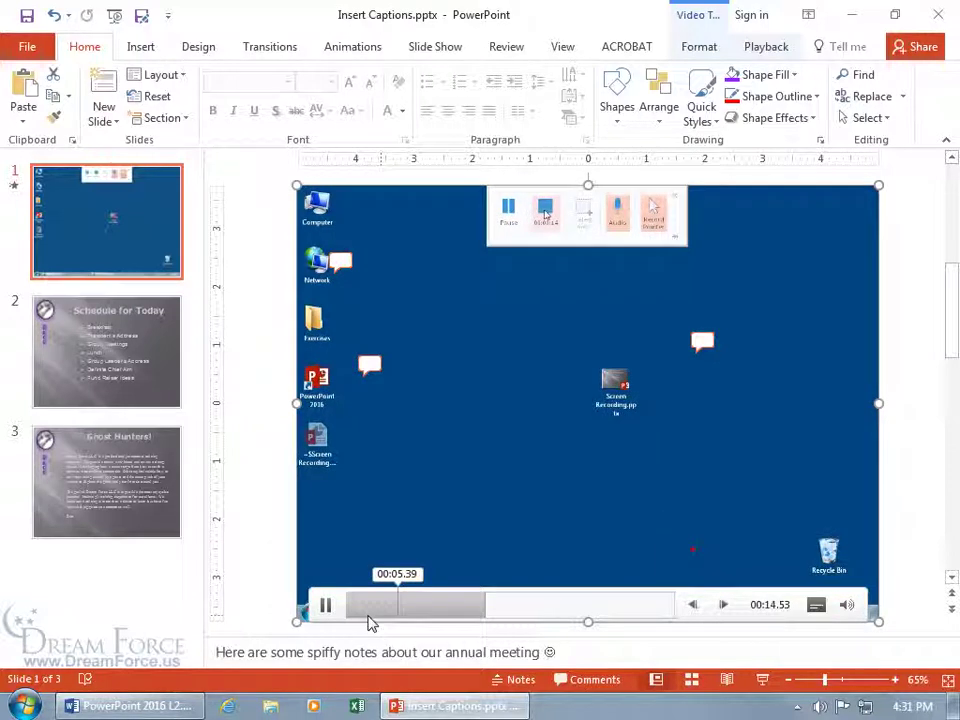
click(327, 608)
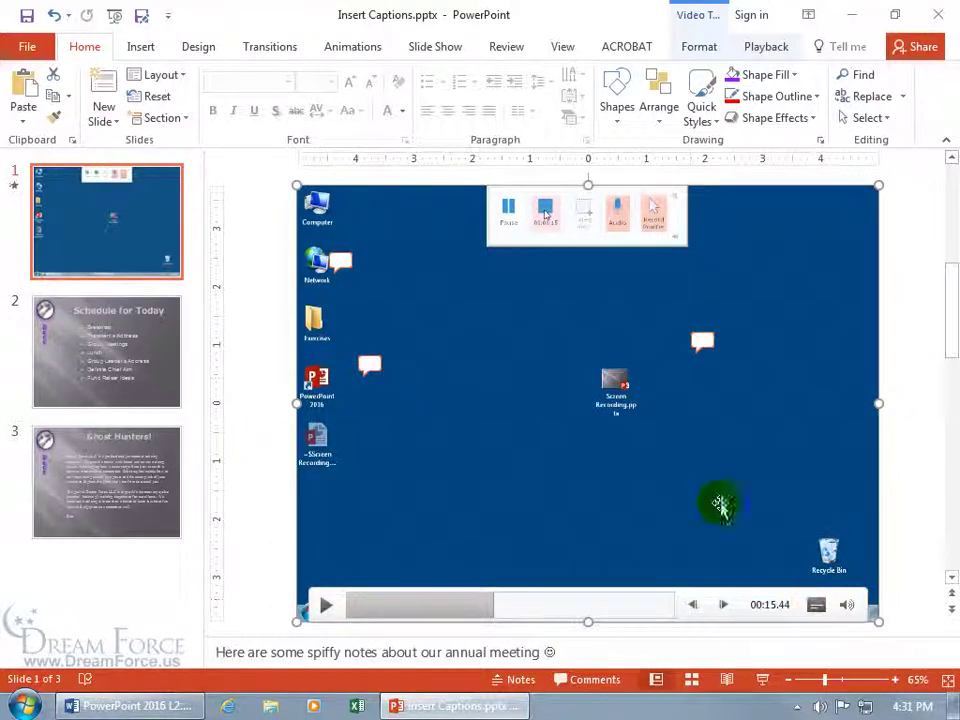
Remove all captions from the slide 1 video using Playback > Insert Captions.
click(770, 50)
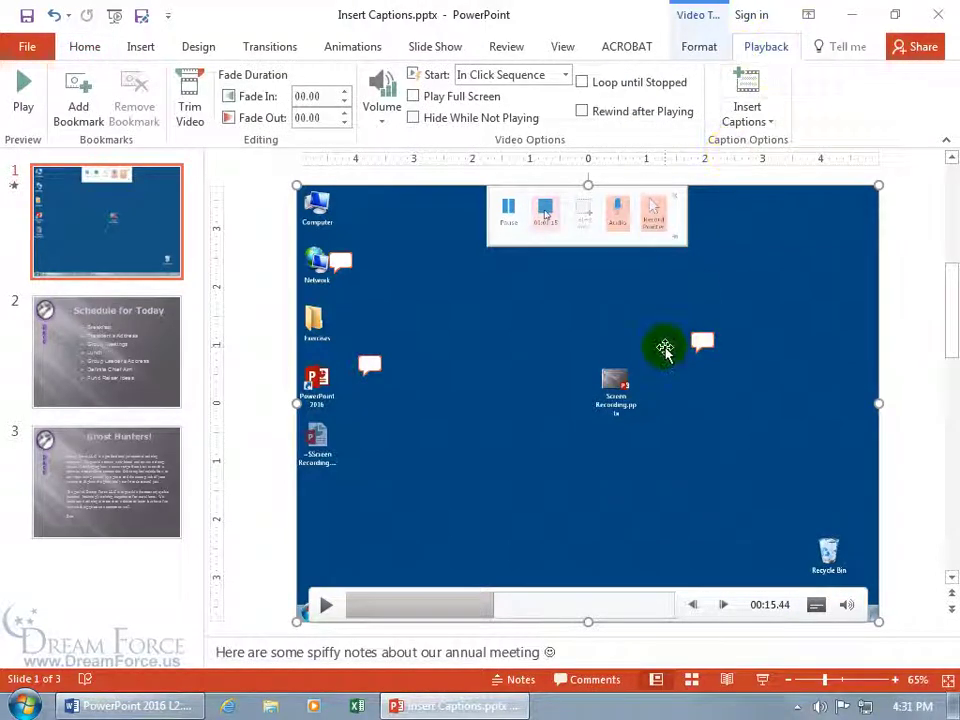
click(759, 121)
click(766, 164)
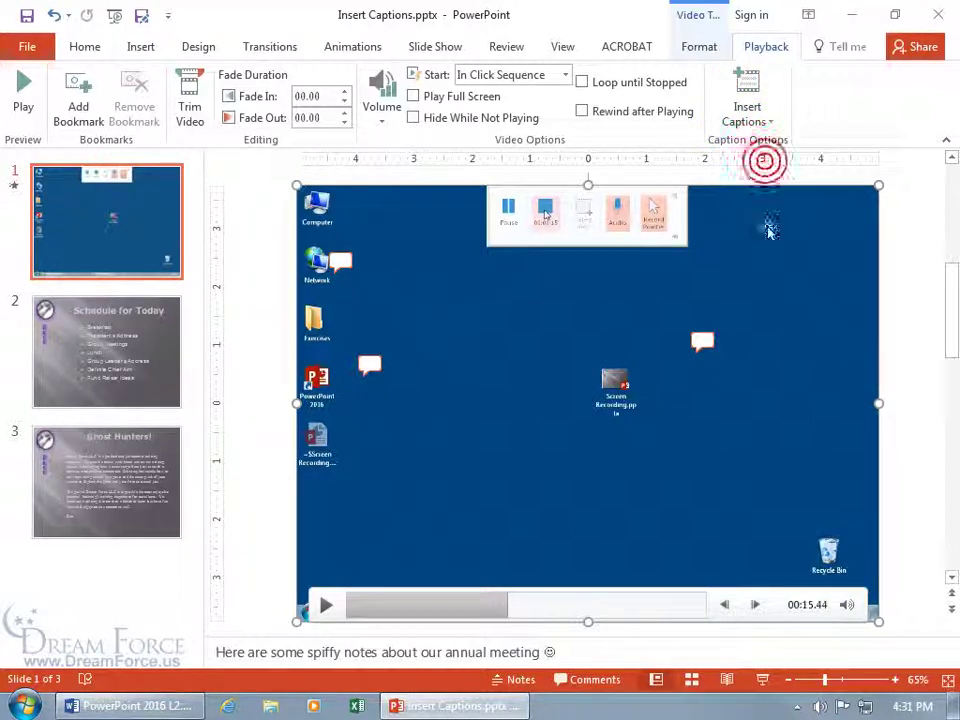